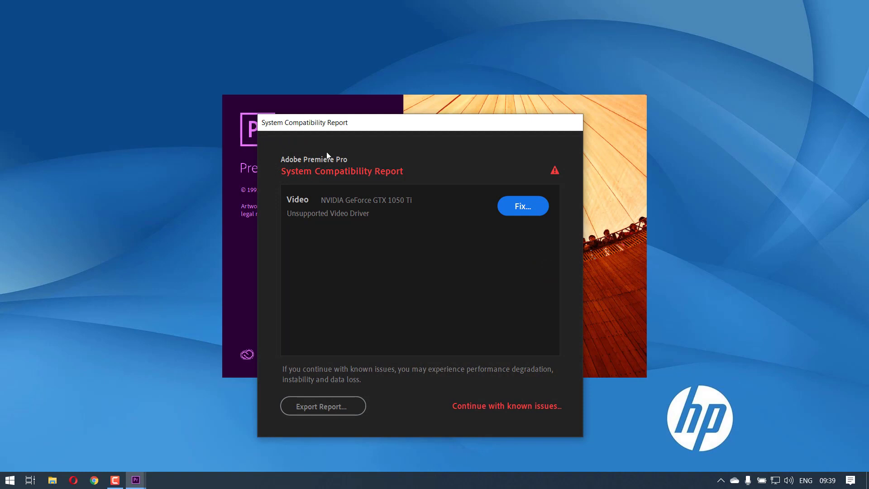
# - Move the System Compatibility Report higher and continue past the unsupported-driver warning with known issues
pyautogui.moveTo(351, 127); pyautogui.dragTo(365, 76)
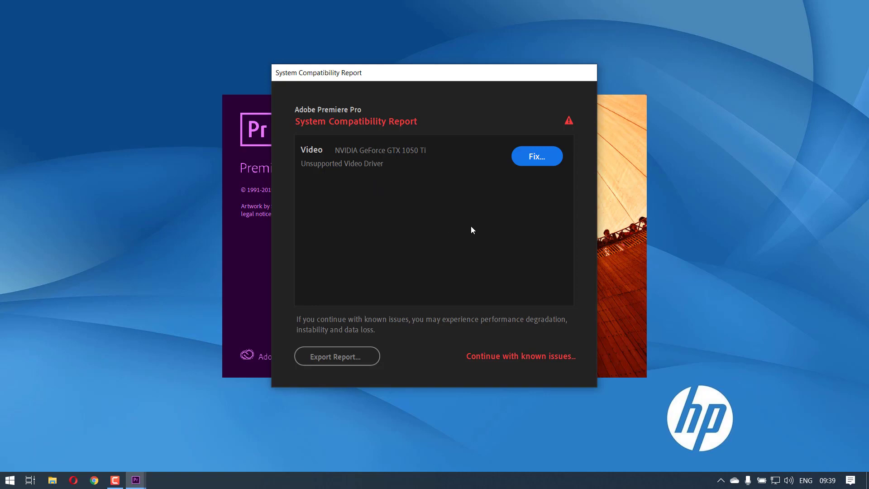
pyautogui.click(516, 357)
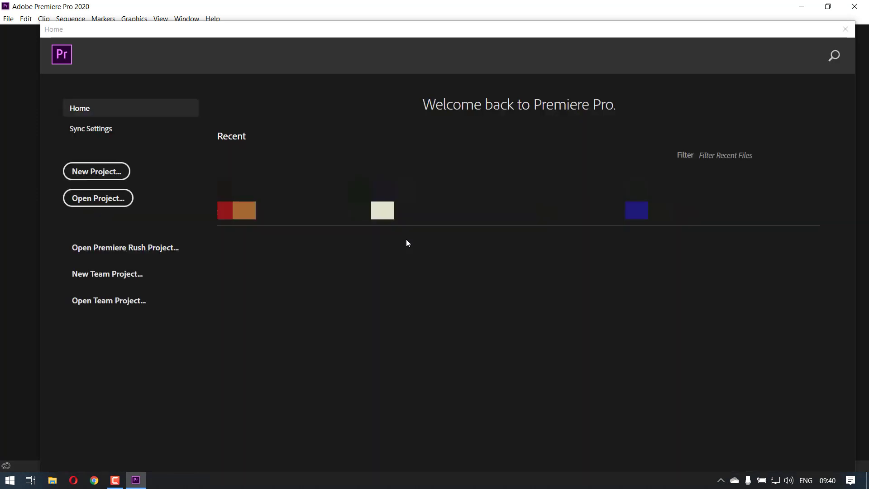
# - Close the Premiere Pro Home screen and launch dxdiag from the Run prompt
pyautogui.click(845, 29)
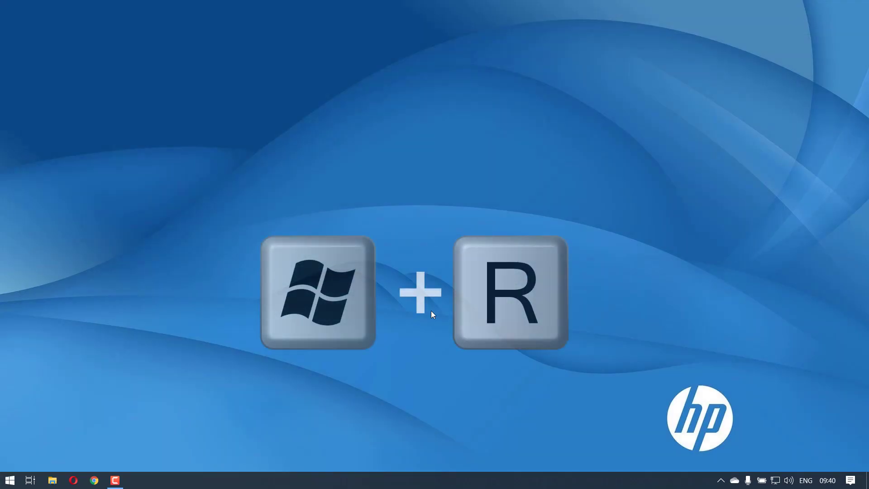
pyautogui.press('super+r')
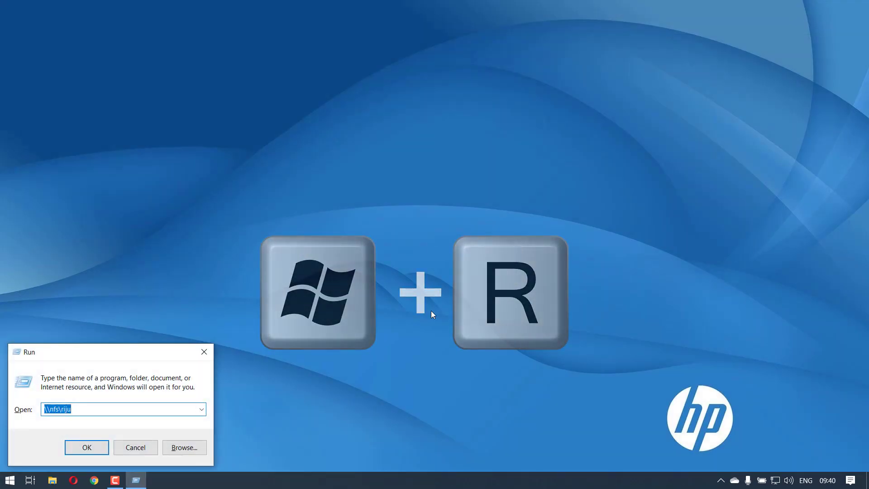
pyautogui.press('BackSpace')
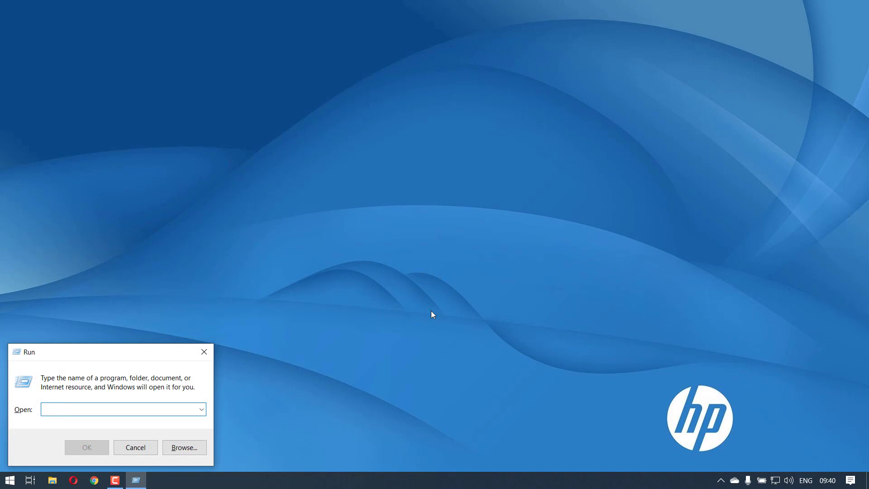
pyautogui.write('dxdiag')
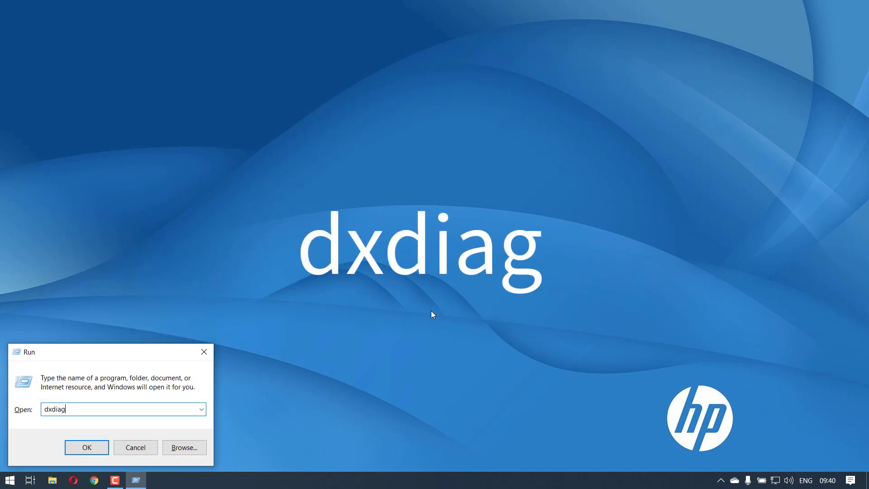
pyautogui.press('Return')
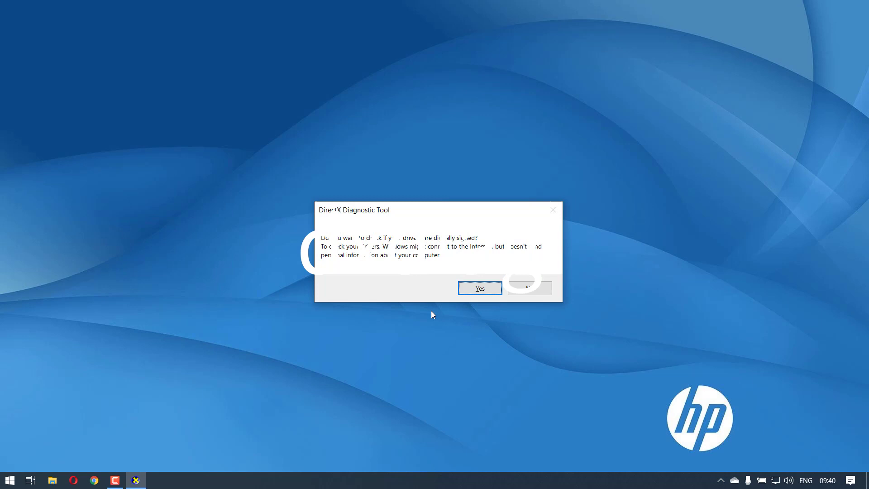
# - Allow the driver signature check and view the GeForce GTX 1050 Ti display details (driver 24.21.13.9836)
pyautogui.click(473, 287)
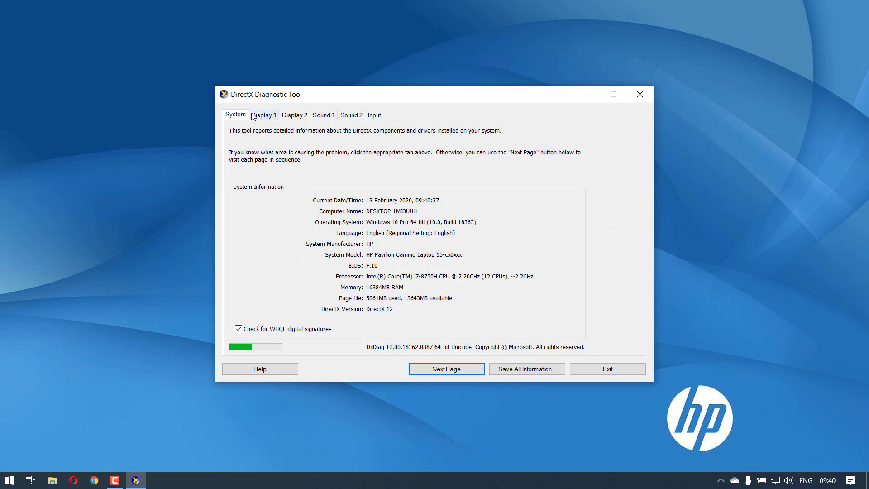
pyautogui.click(265, 117)
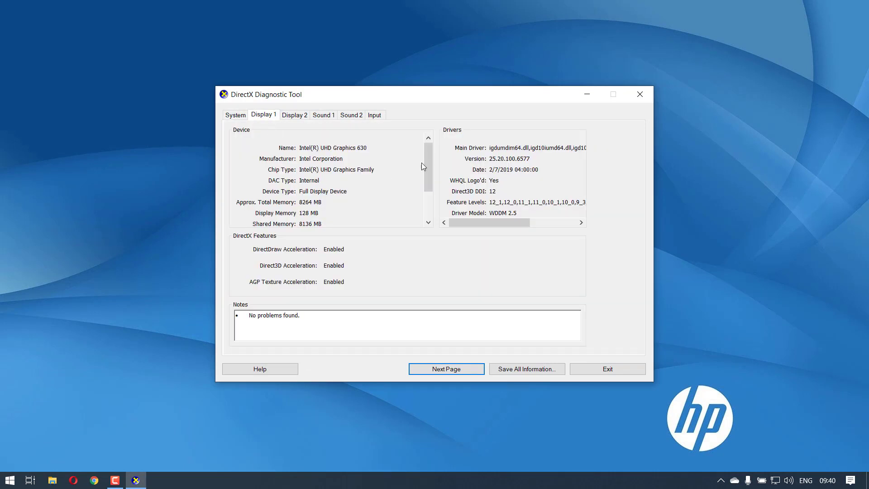
pyautogui.moveTo(430, 180); pyautogui.dragTo(430, 133)
pyautogui.click(300, 119)
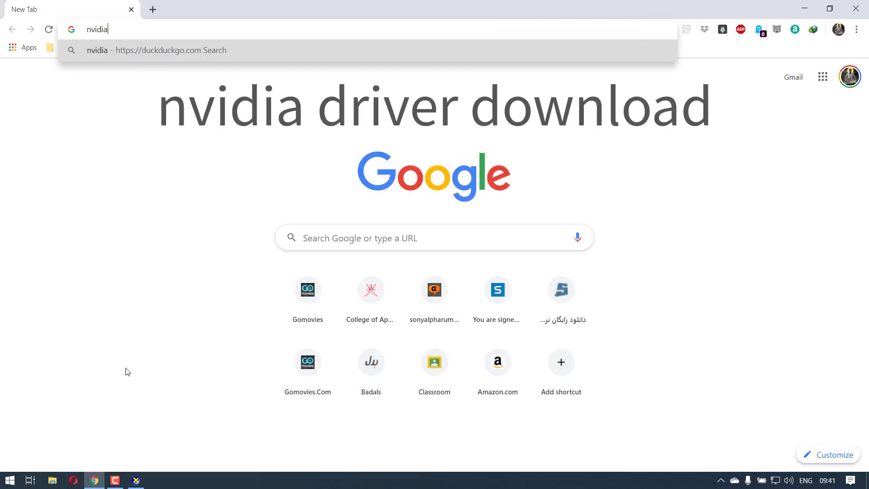
# - Enter 'nvidia driver download' in Chrome's address bar
pyautogui.write('r download')
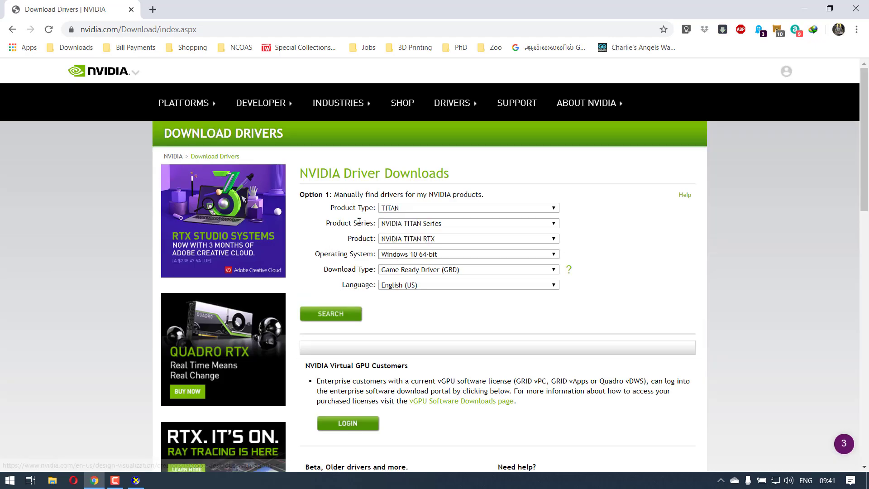
# - Pick GeForce, GeForce 10 Series (Notebooks) and GeForce GTX 1050 Ti in the driver search form
pyautogui.click(449, 208)
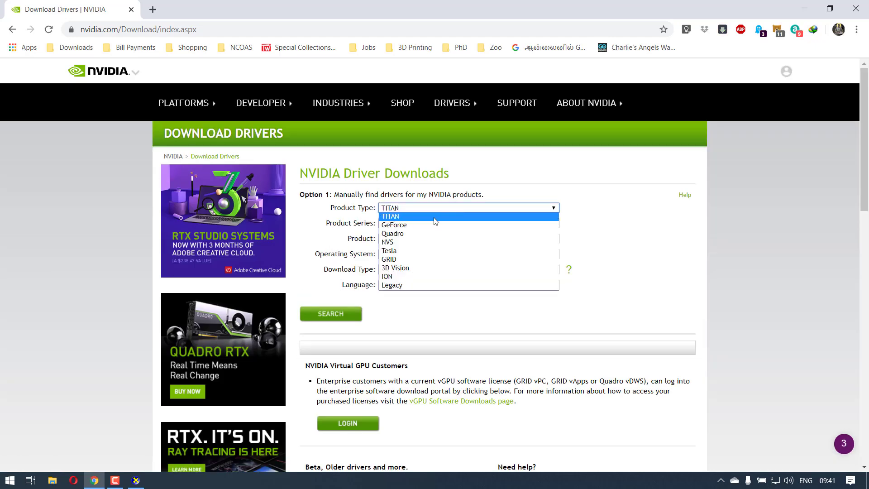
pyautogui.click(407, 225)
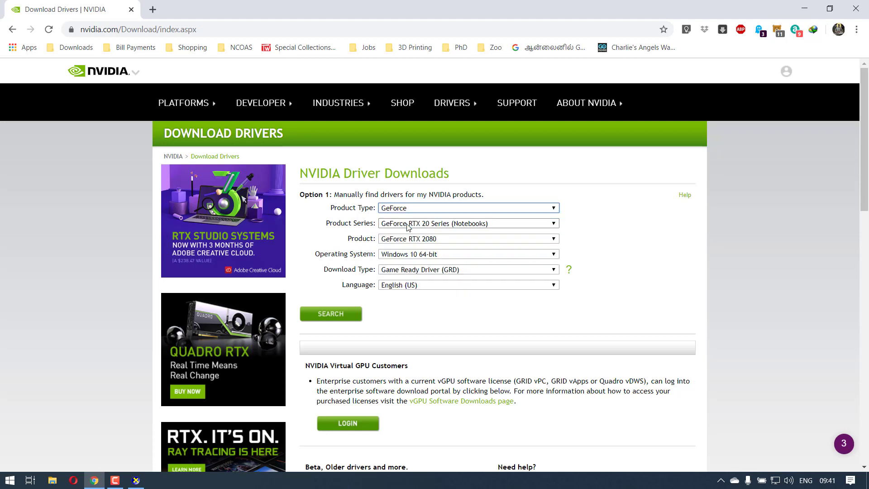
pyautogui.click(450, 224)
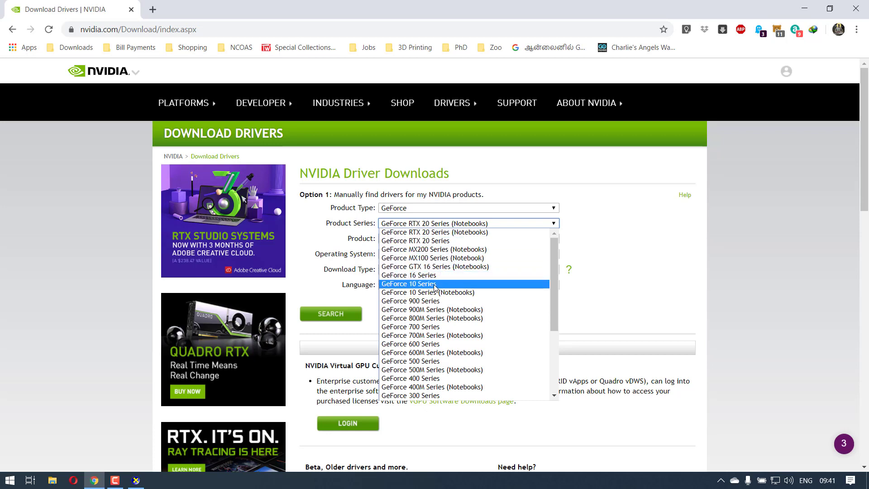
pyautogui.click(461, 297)
pyautogui.click(433, 241)
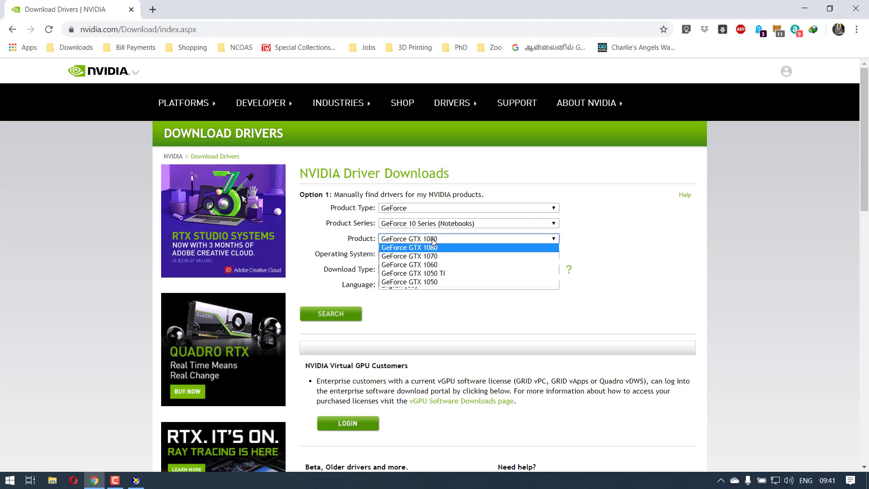
pyautogui.click(444, 274)
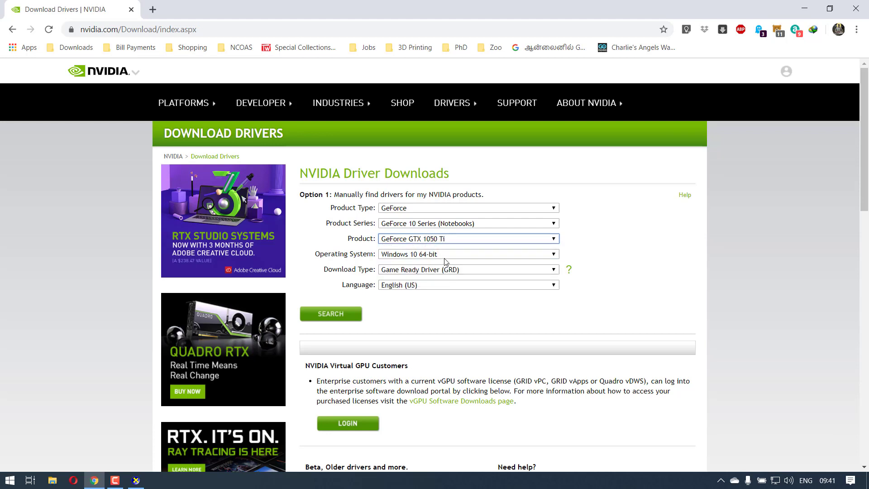
# - Set the download type to Studio Driver and search, finding version 442.19
pyautogui.click(450, 270)
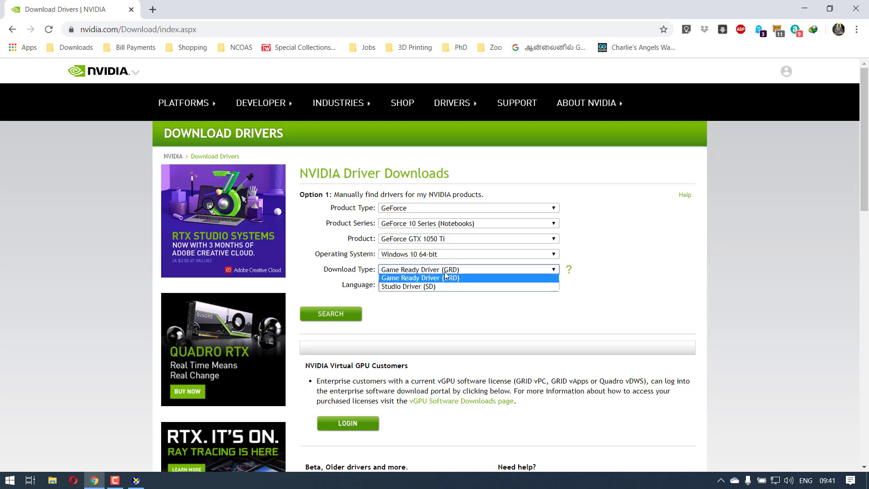
pyautogui.click(389, 286)
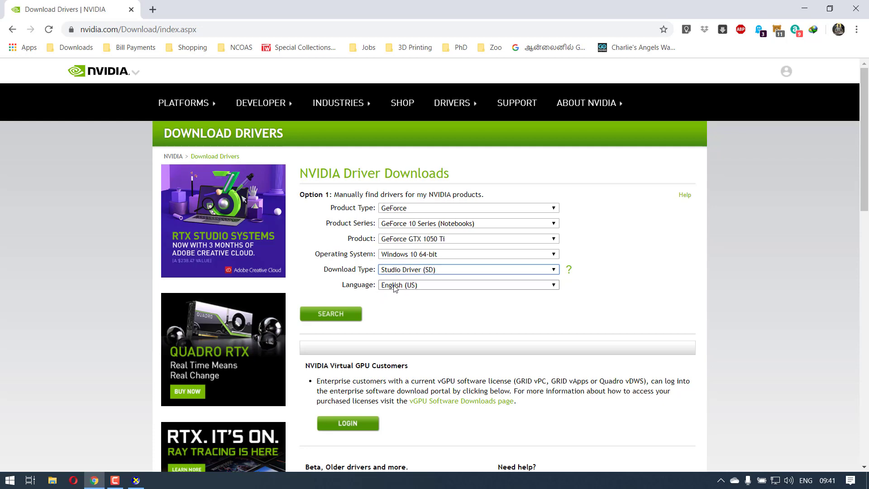
pyautogui.click(338, 314)
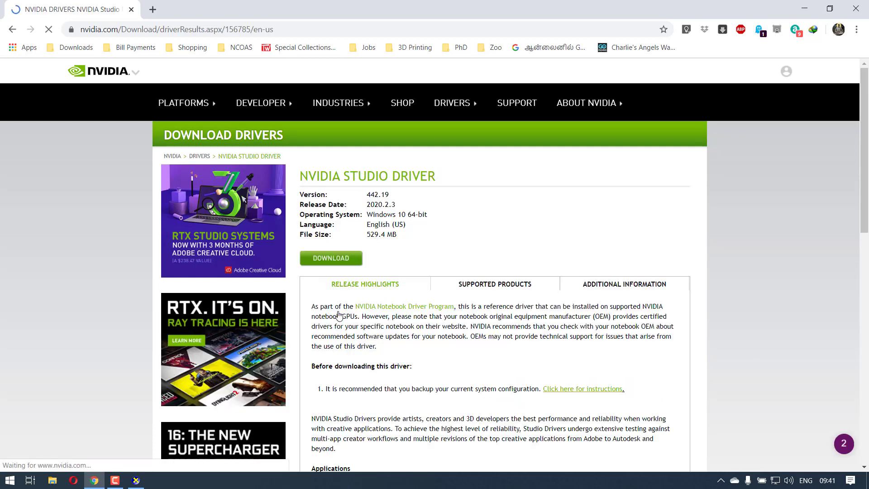
# - Confirm the Studio Driver 442.19 download on NVIDIA's pages and start it in the download manager
pyautogui.click(330, 259)
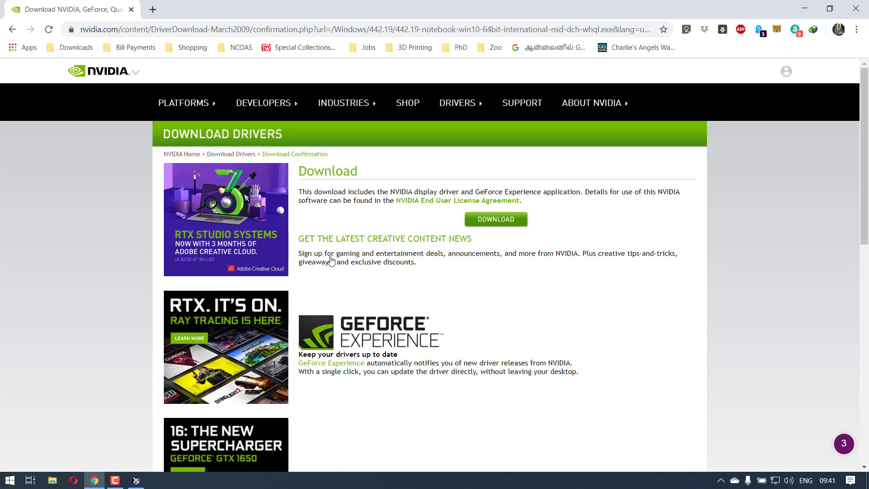
pyautogui.click(498, 220)
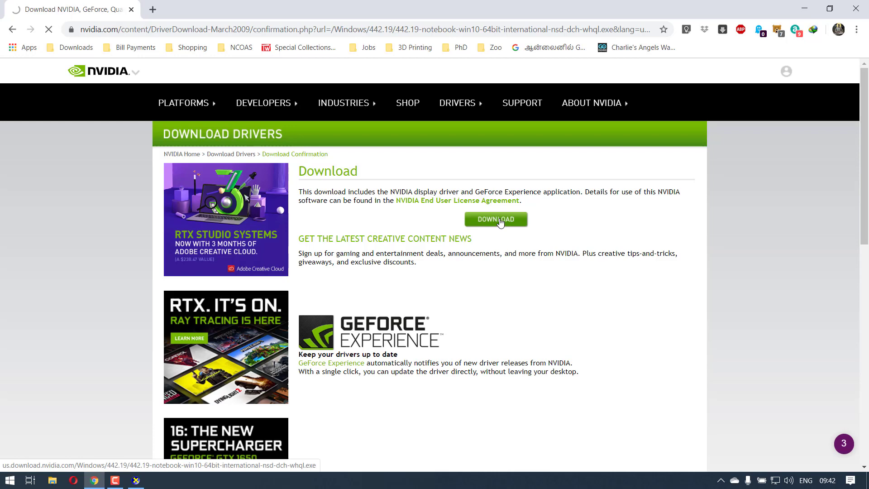
pyautogui.click(436, 288)
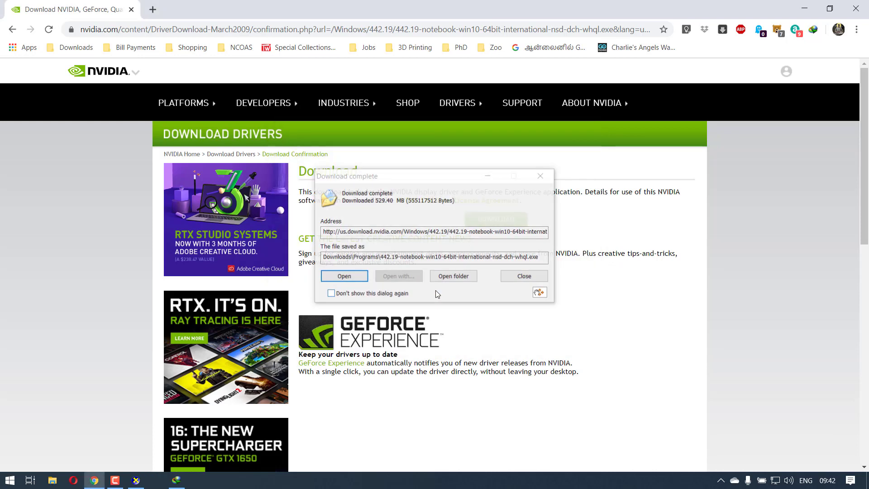
# - Open the downloaded 442.19 installer and extract it to the default folder
pyautogui.click(356, 278)
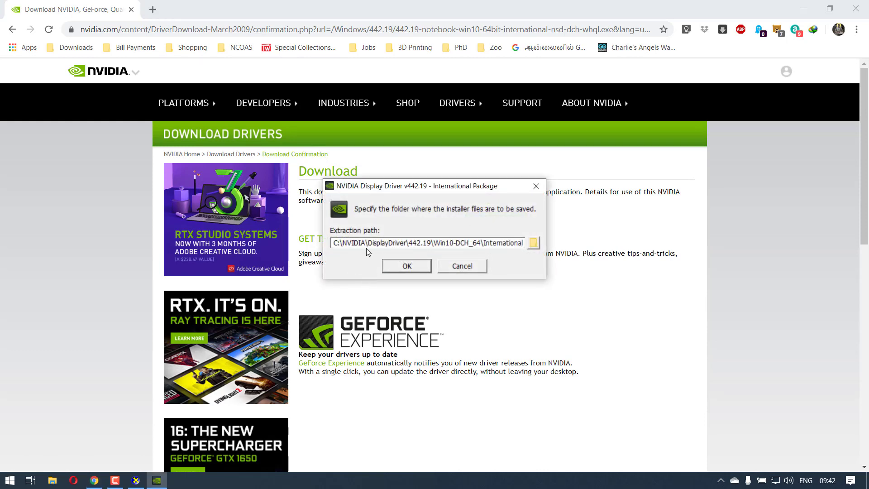
pyautogui.click(402, 267)
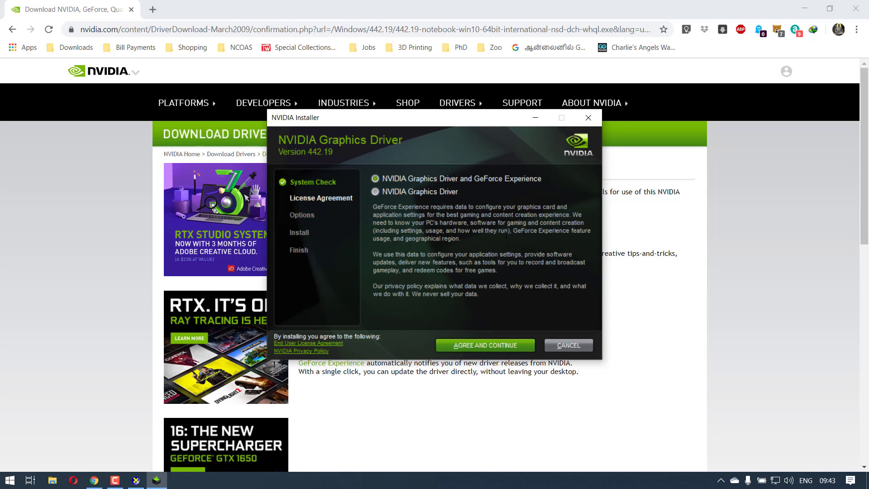
# - Accept the license, run the Express installation of driver 442.19, and close the finished installer
pyautogui.click(486, 344)
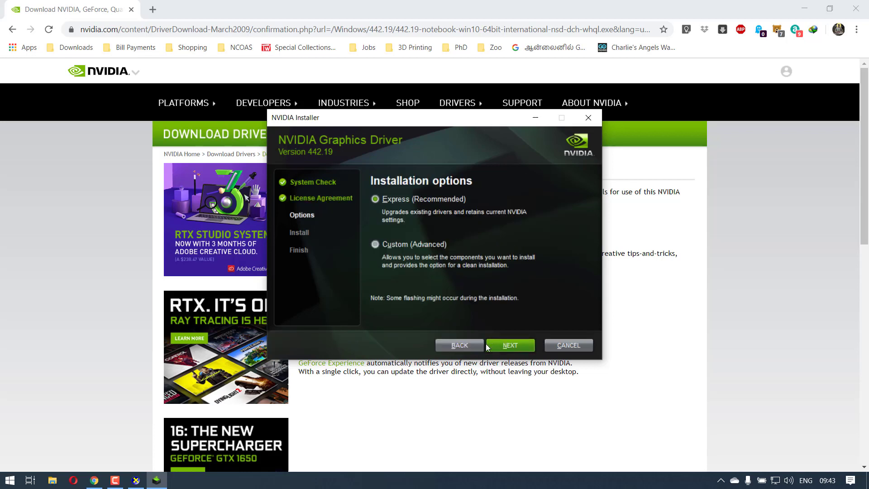
pyautogui.click(498, 345)
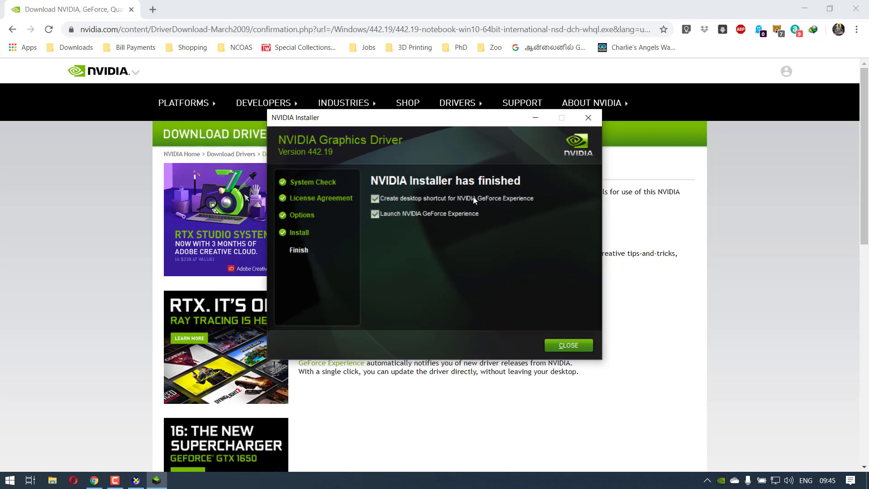
pyautogui.click(569, 346)
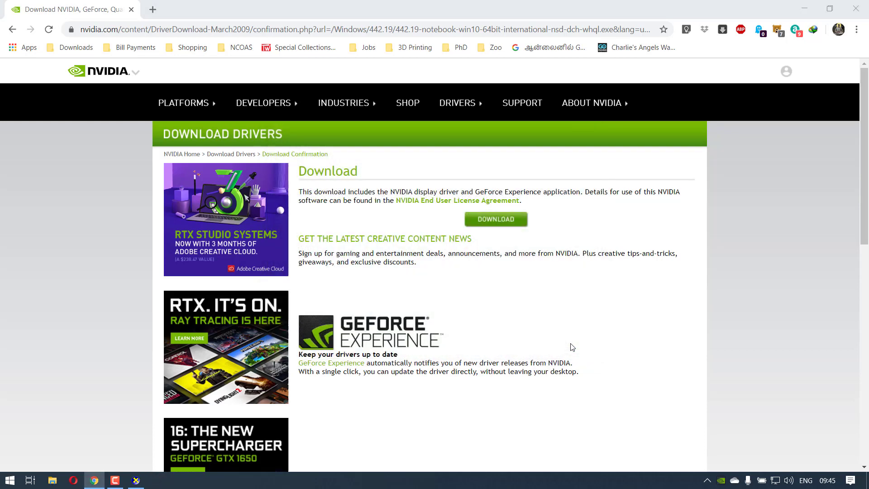
# - Close Chrome, the DirectX Diagnostic Tool and GeForce Experience, then refresh the desktop
pyautogui.click(852, 7)
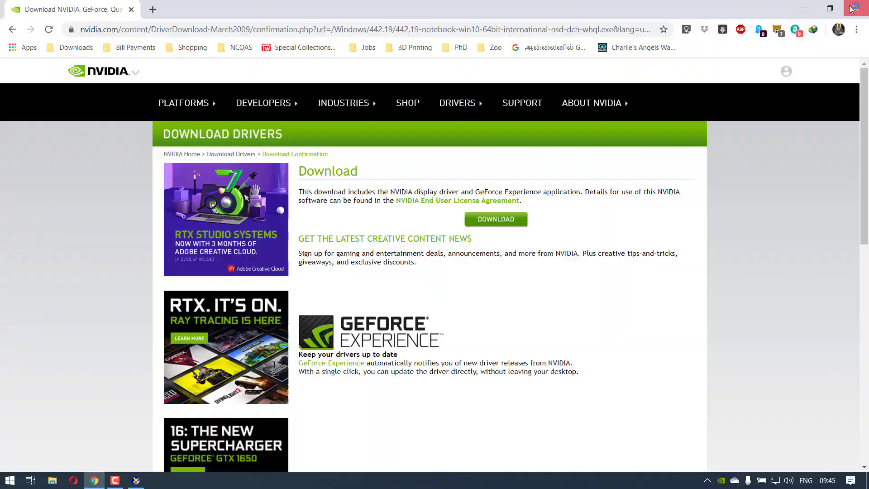
pyautogui.click(640, 96)
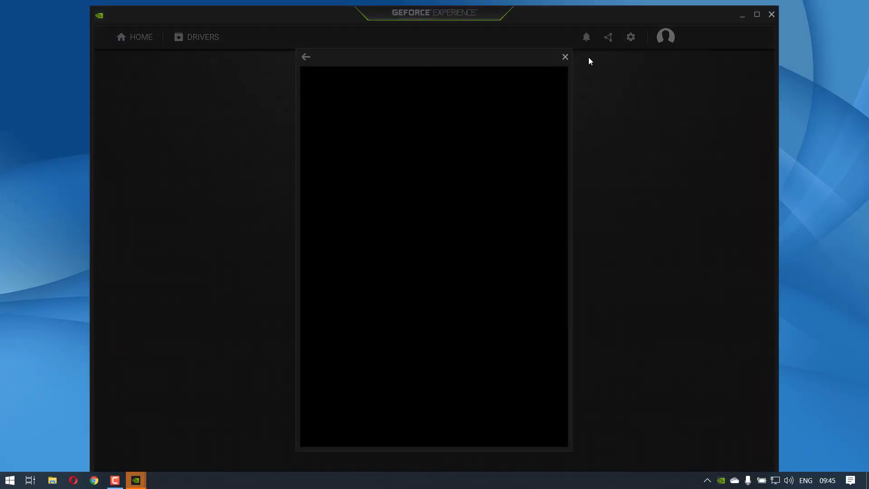
pyautogui.click(771, 16)
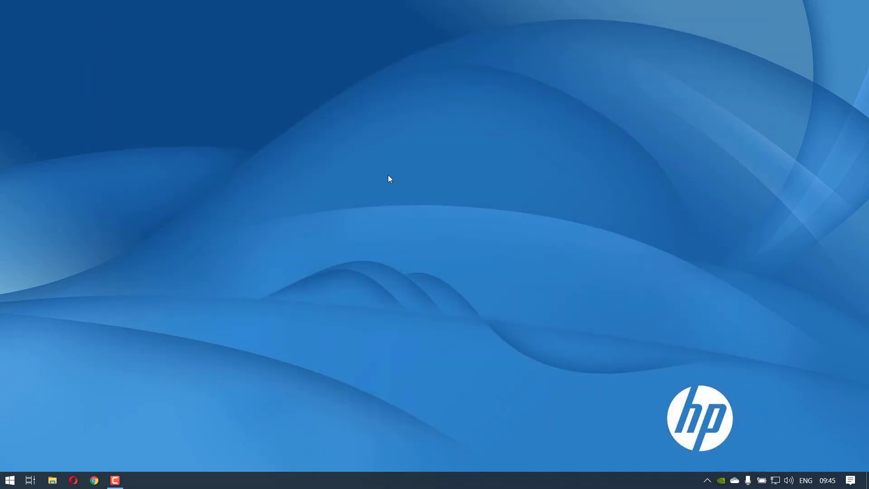
pyautogui.rightClick(385, 172)
# - Launch Adobe Premiere Pro 2020 from the Start menu
pyautogui.press('super')
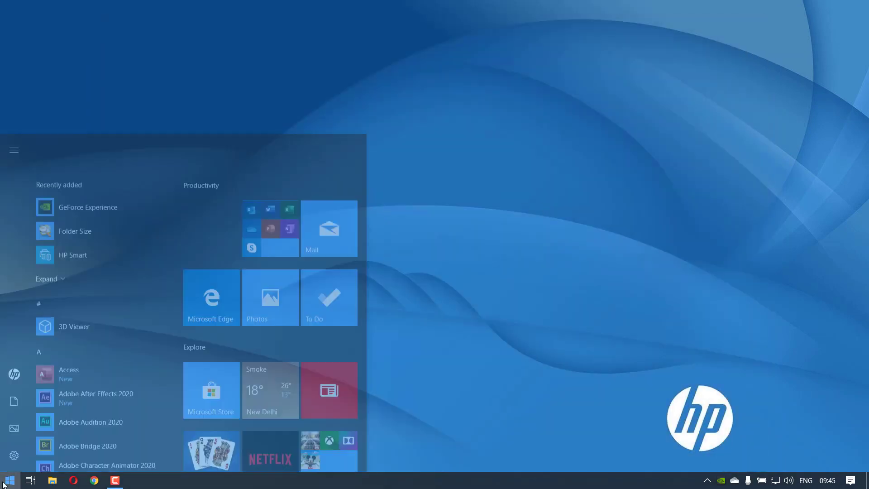
pyautogui.scroll(-5, 91, 271)
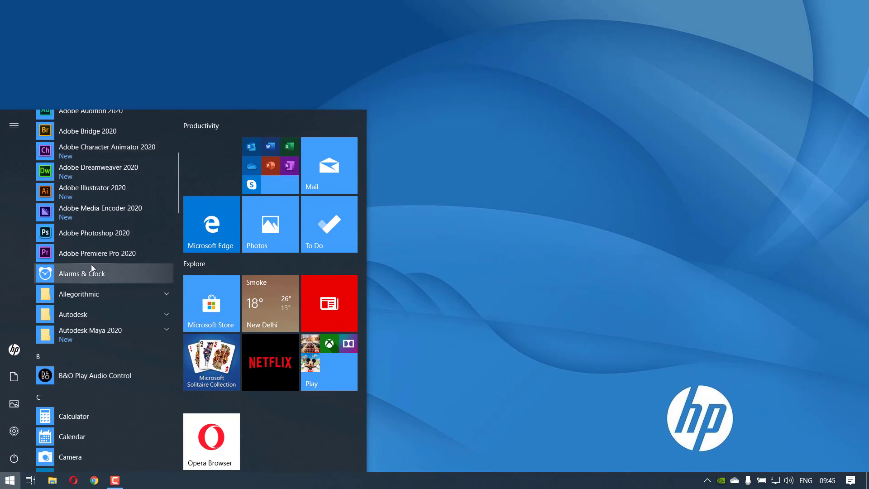
pyautogui.click(92, 256)
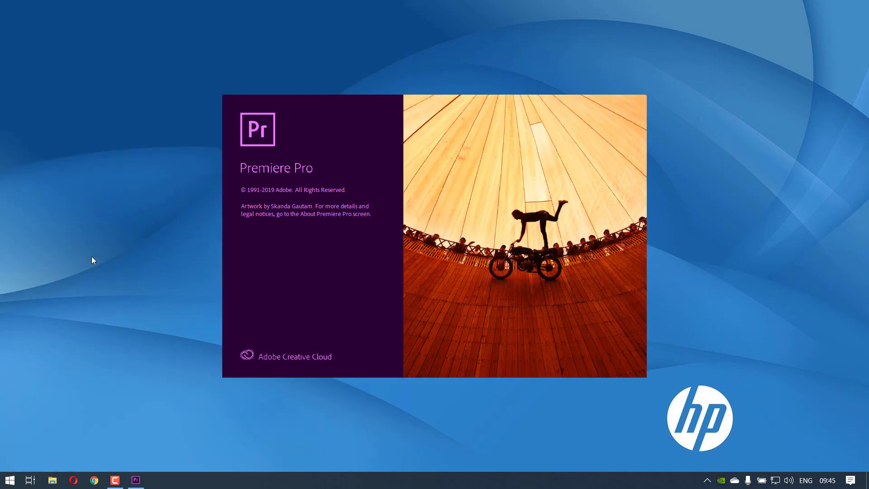